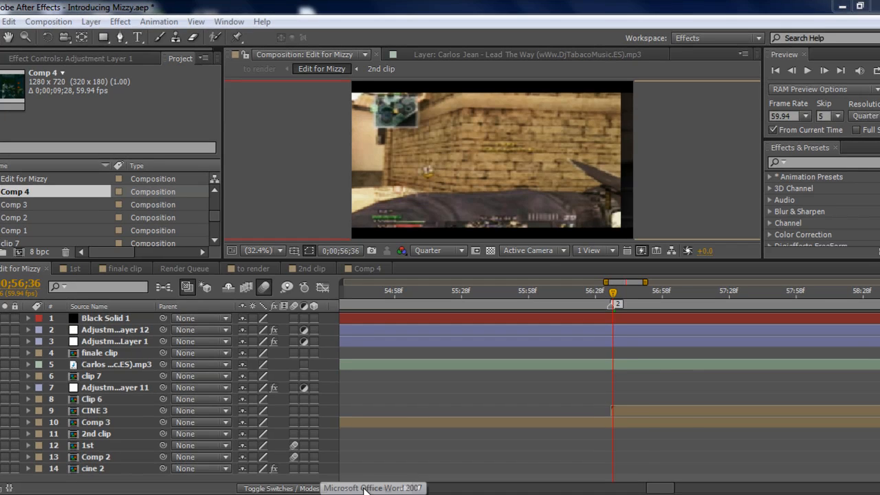
Show the whole Edit for Mizzy timeline and preview frames where the 1st and 2nd clip layers begin.
{"action": "left_click_drag", "start_coordinate": [370, 488], "coordinate": [345, 489]}
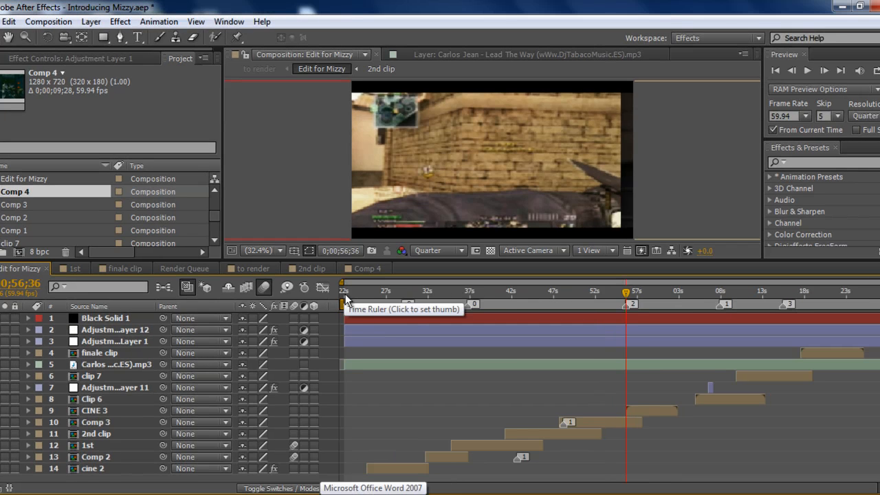
{"action": "left_click", "coordinate": [466, 292]}
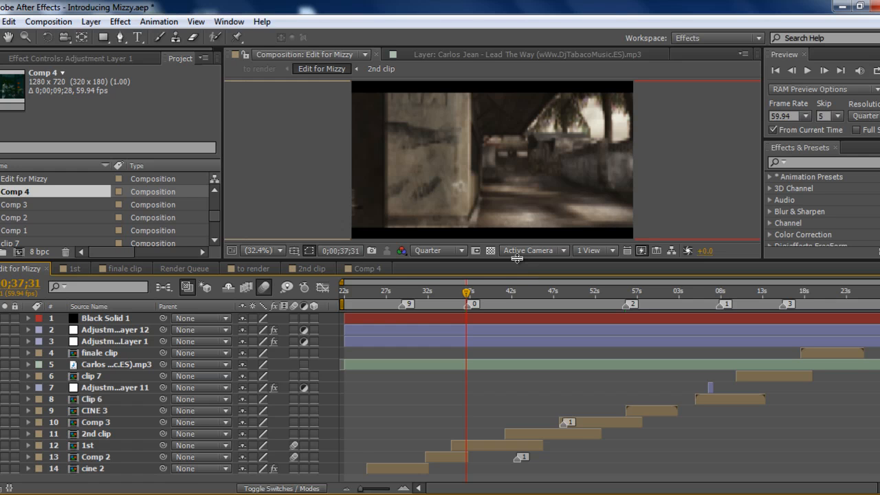
{"action": "mouse_move", "coordinate": [517, 258]}
{"action": "left_mouse_down"}
{"action": "mouse_move", "coordinate": [519, 200]}
{"action": "mouse_move", "coordinate": [505, 269]}
{"action": "left_mouse_up"}
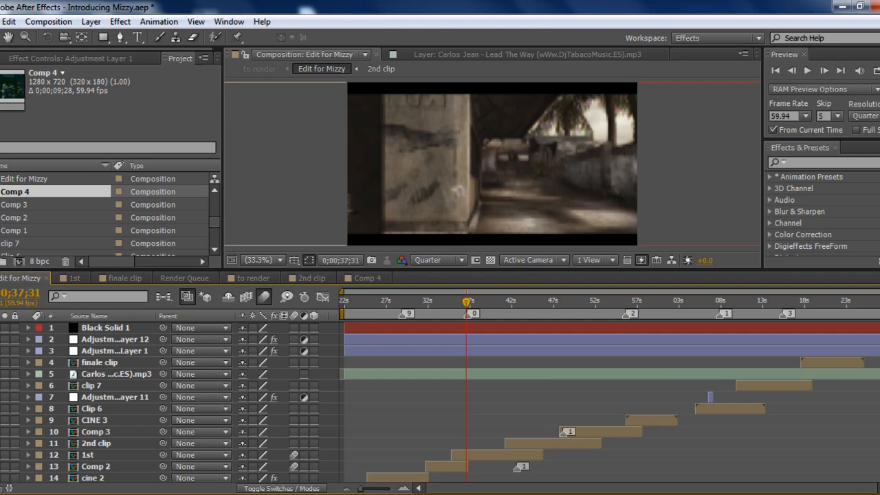
{"action": "scroll", "coordinate": [612, 403], "scroll_direction": "down", "scroll_amount": 1}
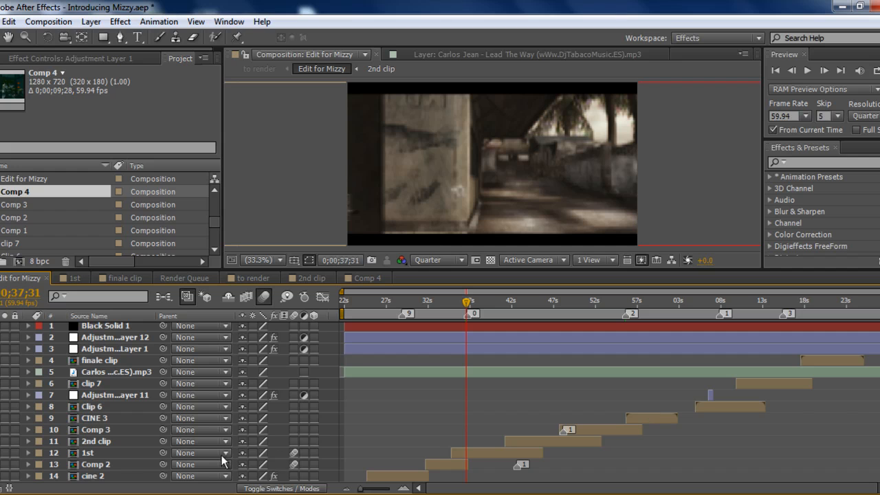
{"action": "left_click", "coordinate": [102, 476]}
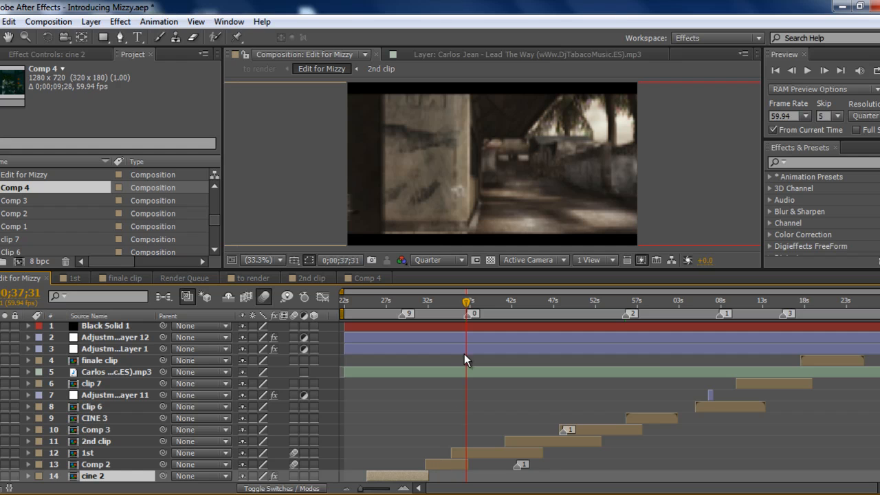
{"action": "left_click_drag", "start_coordinate": [460, 305], "coordinate": [454, 304]}
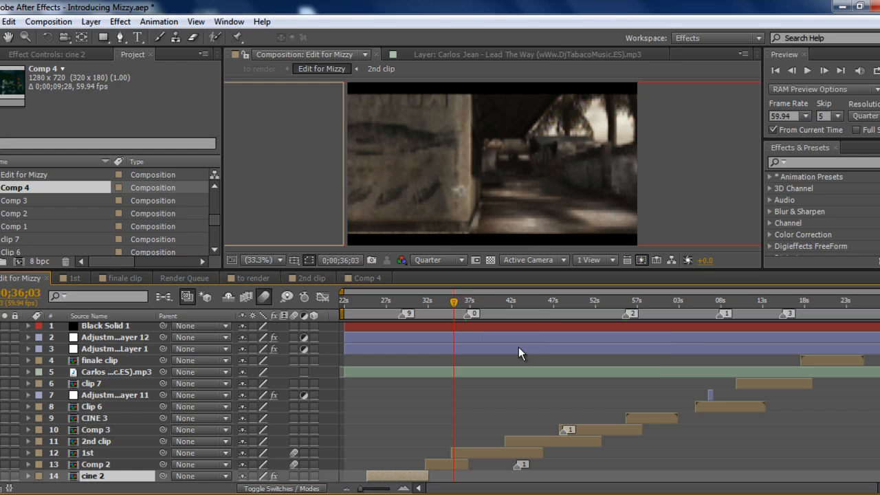
{"action": "left_click", "coordinate": [510, 301]}
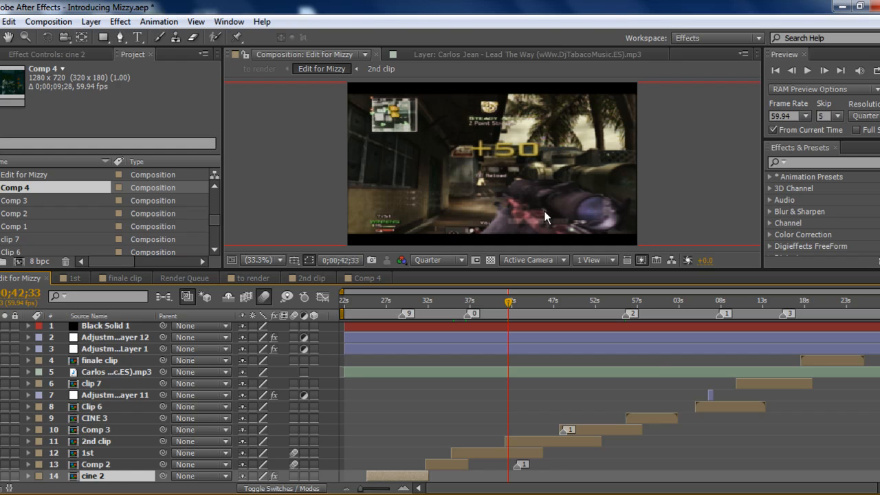
Open the 2nd clip composition and examine its split Tage clip 4.wmv video layers and three gunshot sound layers.
{"action": "double_click", "coordinate": [518, 442]}
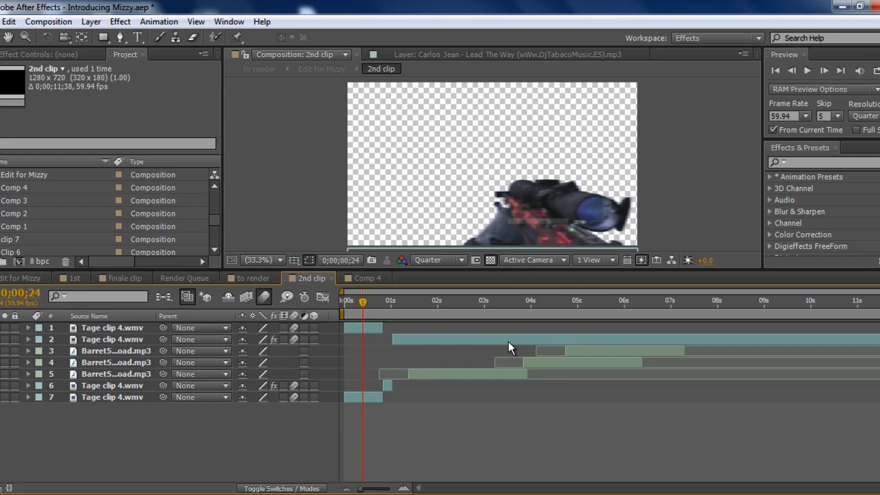
{"action": "left_click", "coordinate": [355, 327]}
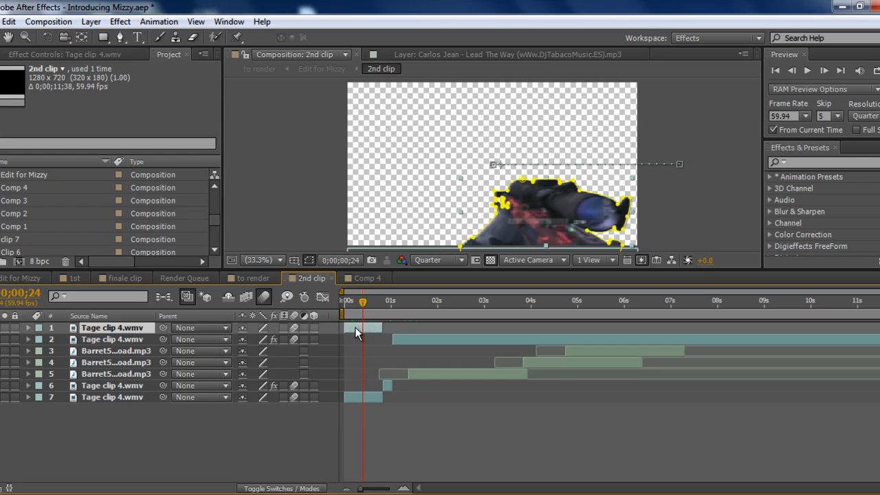
{"action": "left_click", "coordinate": [355, 397]}
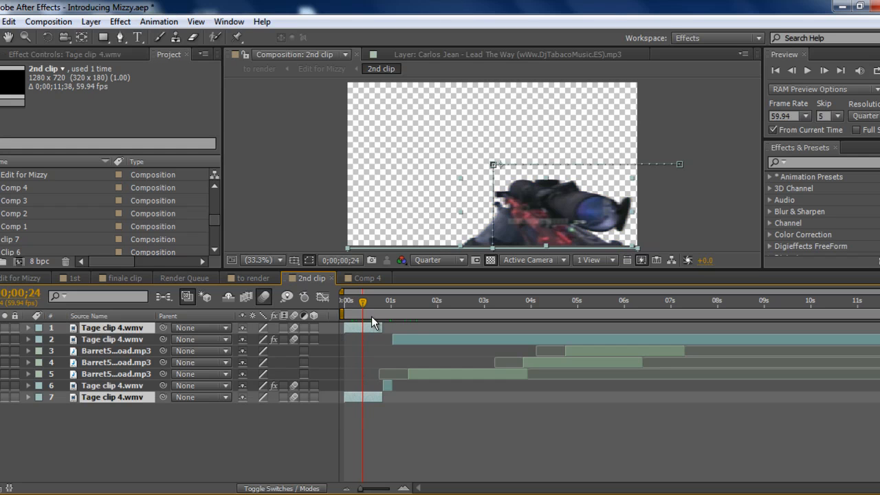
{"action": "left_click", "coordinate": [410, 342]}
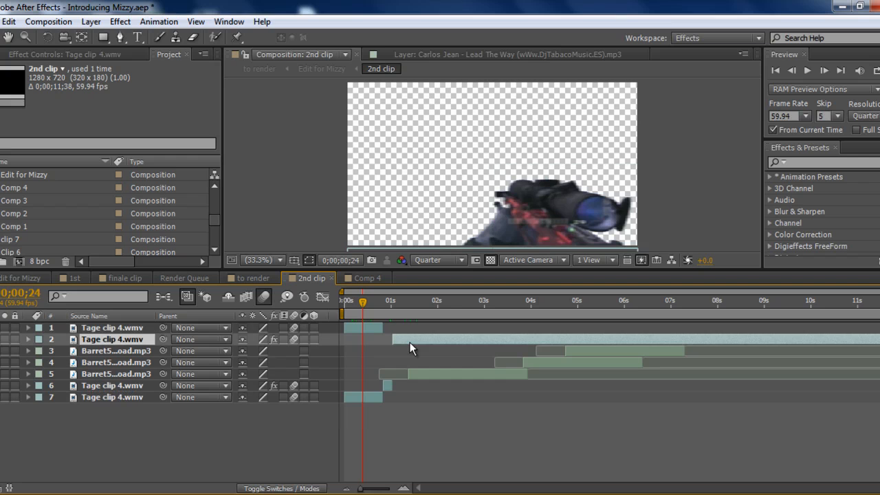
{"action": "left_click", "coordinate": [389, 388], "text": "ctrl"}
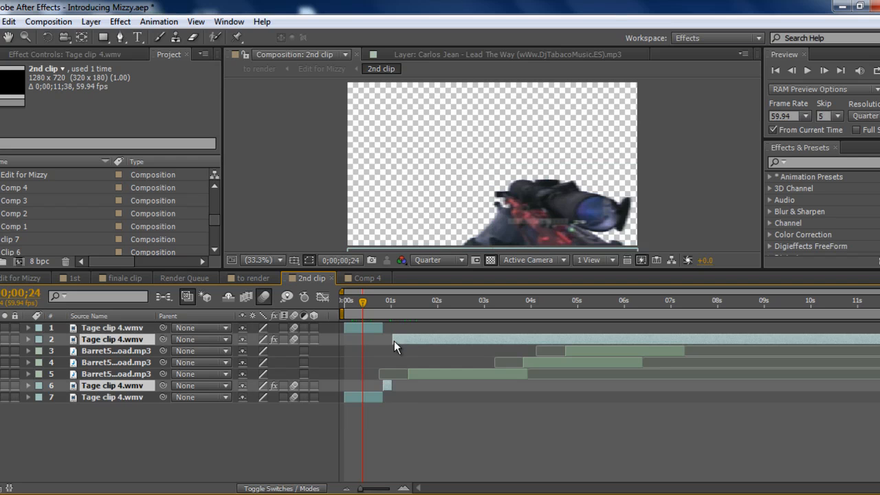
{"action": "left_click", "coordinate": [531, 370]}
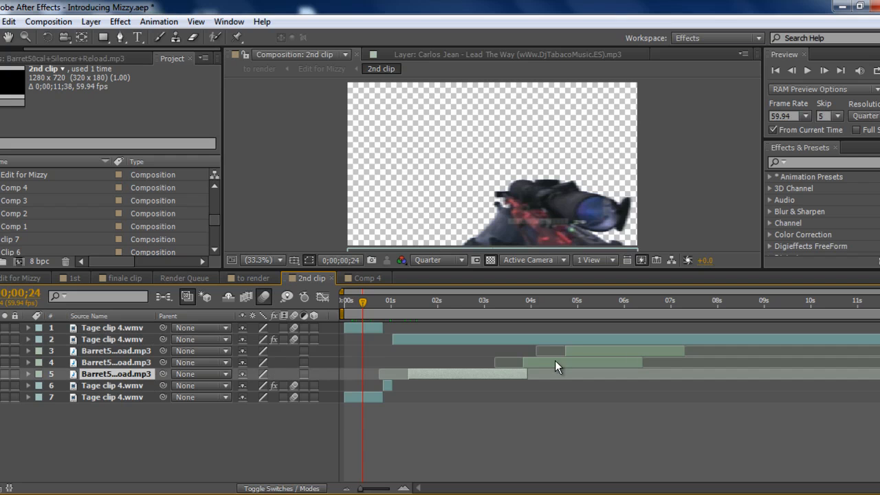
{"action": "left_click", "coordinate": [582, 350], "text": "shift"}
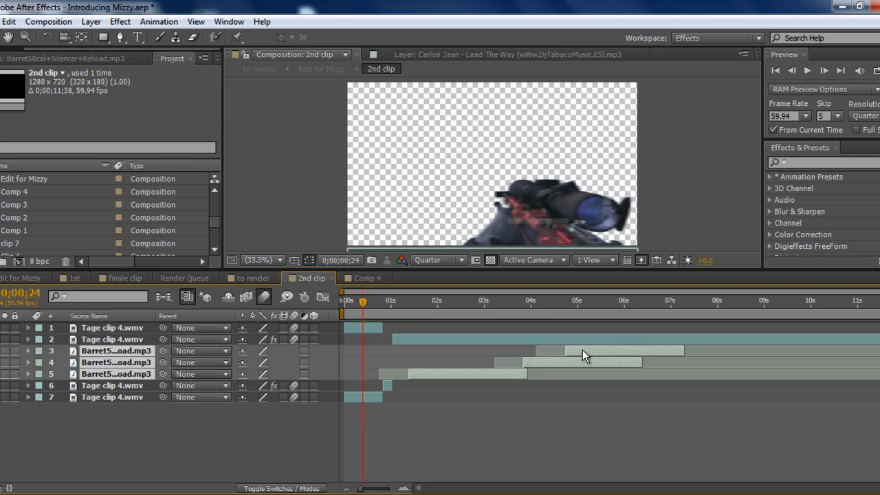
{"action": "left_click", "coordinate": [566, 414]}
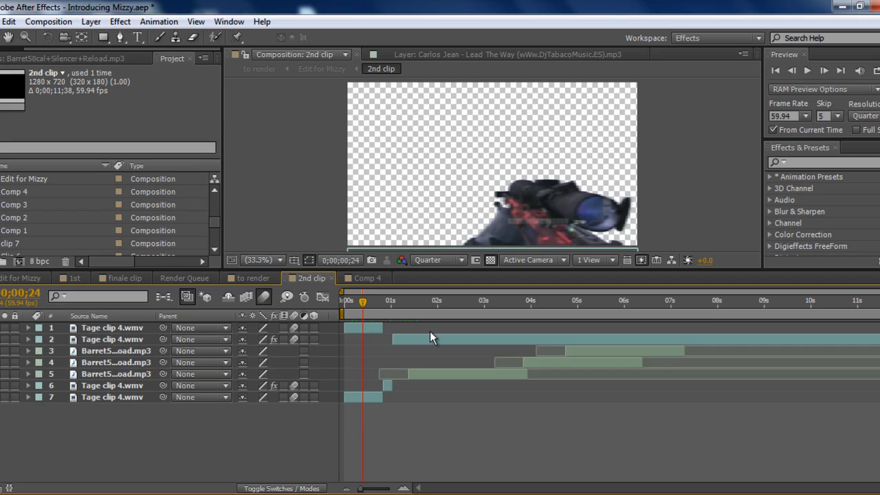
Preview the masked gun's slide-in from the start to 0;00;00;31 and compare the frame with and without the transparency grid.
{"action": "left_click", "coordinate": [344, 302]}
{"action": "left_click_drag", "start_coordinate": [345, 307], "coordinate": [369, 298]}
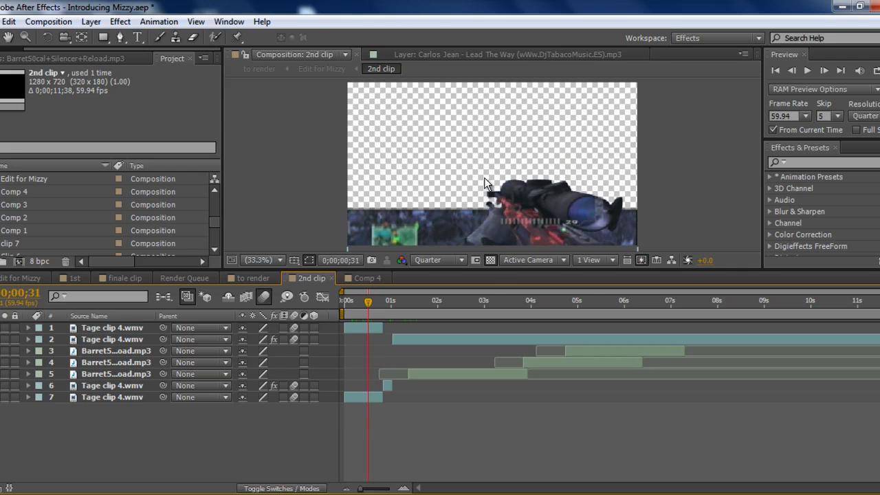
{"action": "left_click", "coordinate": [493, 264]}
{"action": "left_click", "coordinate": [493, 263]}
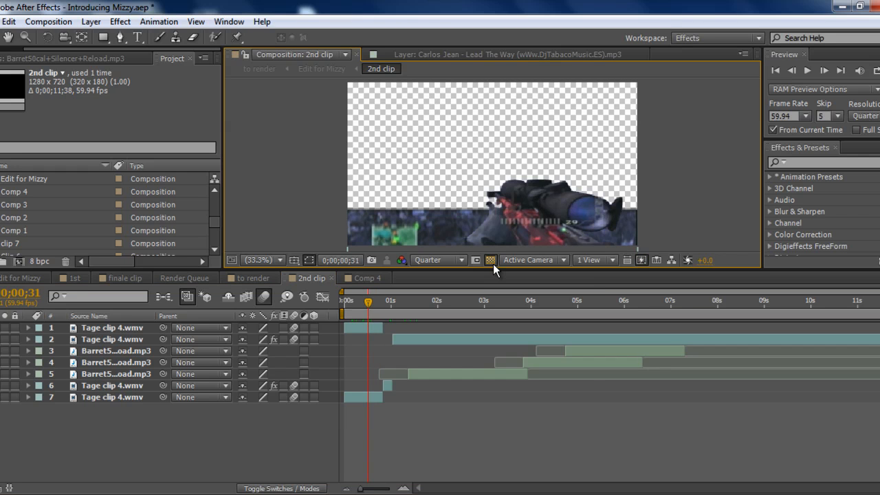
{"action": "left_click", "coordinate": [493, 263]}
{"action": "left_click", "coordinate": [493, 264]}
Return to the Edit for Mizzy composition and compare how the 2nd clip layer overlaps the 1st layer.
{"action": "left_click", "coordinate": [323, 275]}
{"action": "left_click", "coordinate": [18, 278]}
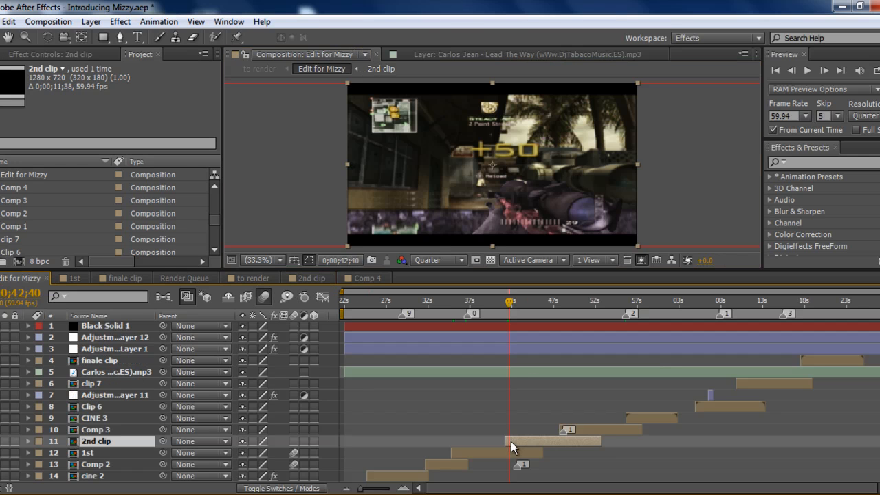
{"action": "left_click", "coordinate": [494, 454]}
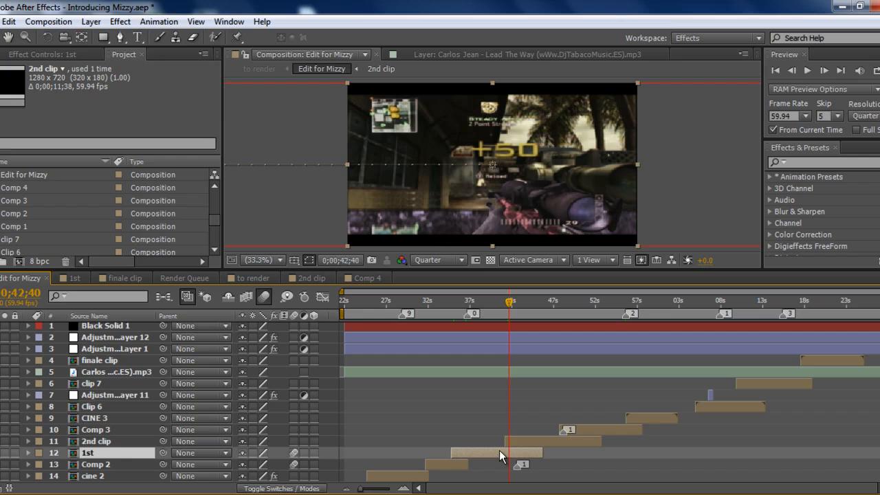
{"action": "left_click", "coordinate": [512, 440]}
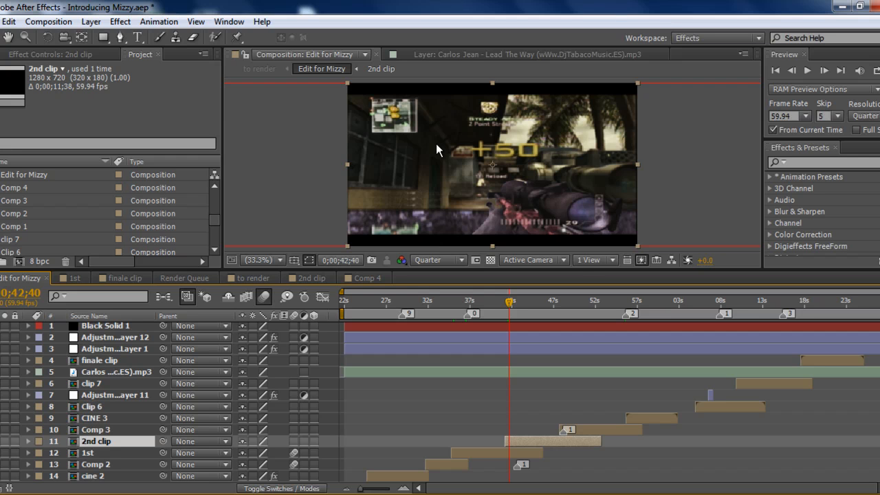
Examine the music track, the two full-length adjustment layers and Black Solid 1 in the main timeline.
{"action": "left_click", "coordinate": [495, 372]}
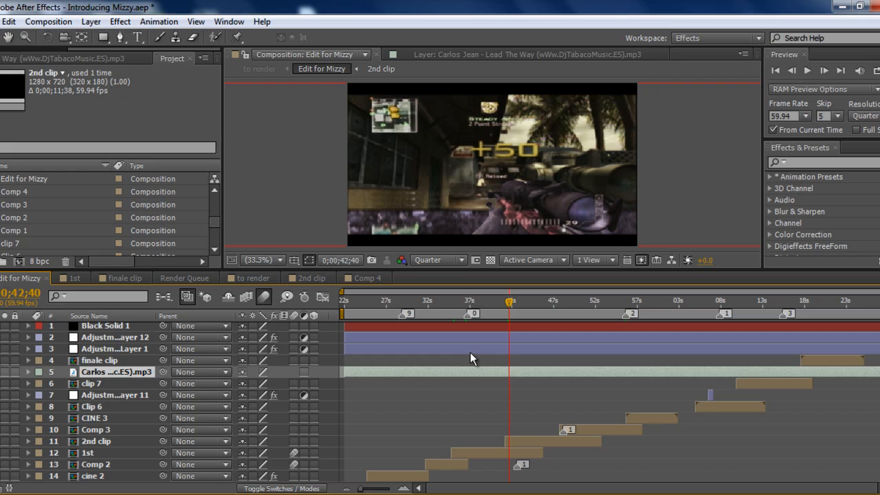
{"action": "left_click", "coordinate": [470, 353]}
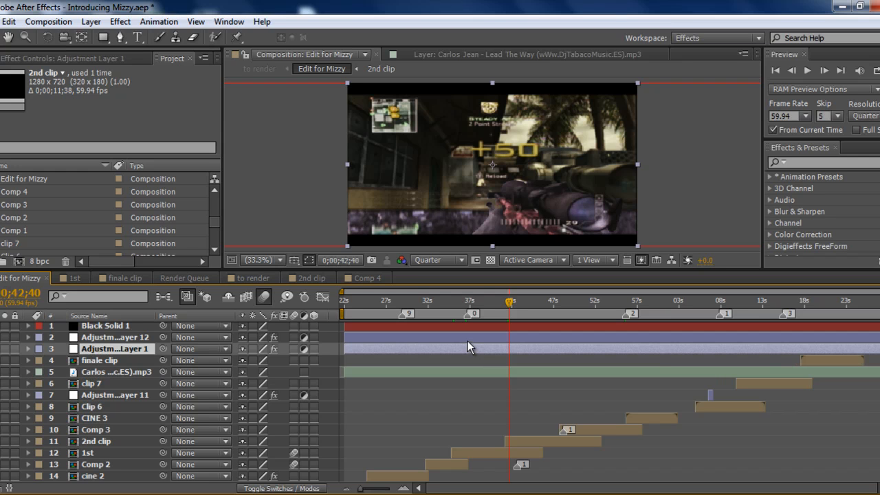
{"action": "left_click", "coordinate": [467, 341], "text": "ctrl"}
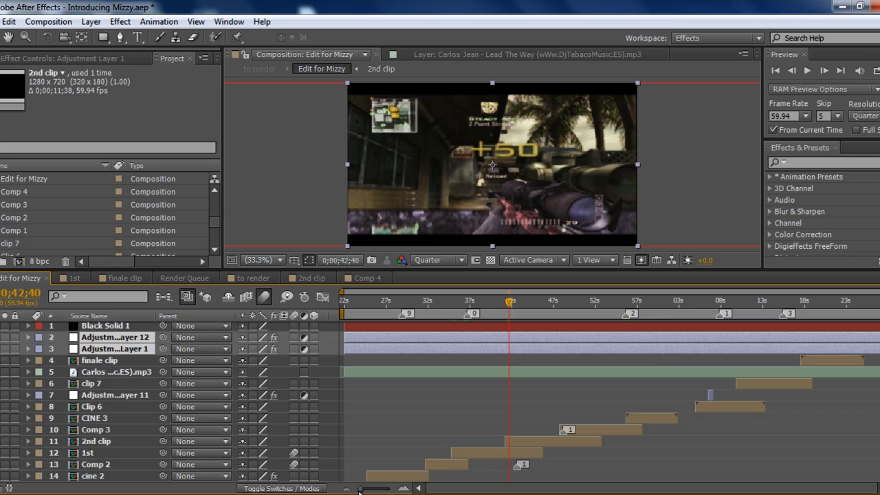
{"action": "left_click", "coordinate": [428, 326]}
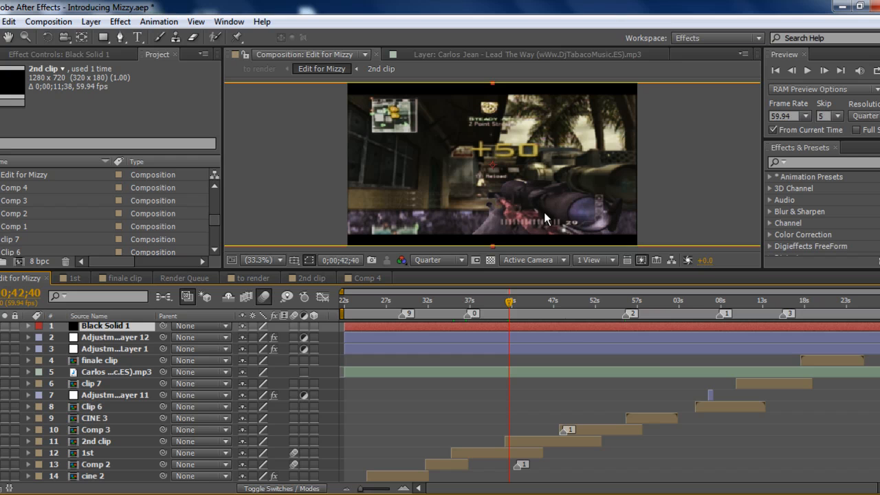
{"action": "left_click", "coordinate": [603, 473]}
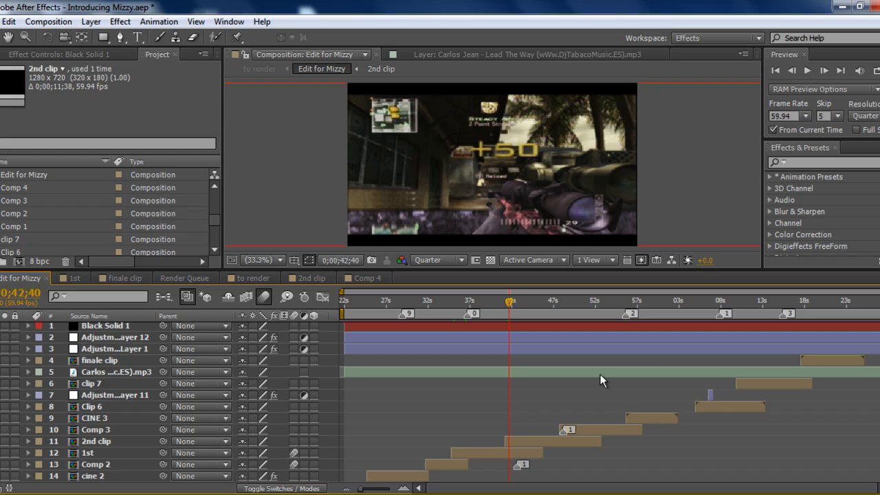
Inspect the layers inside the finale clip and 1st compositions, and return to Edit for Mizzy.
{"action": "left_click", "coordinate": [123, 361]}
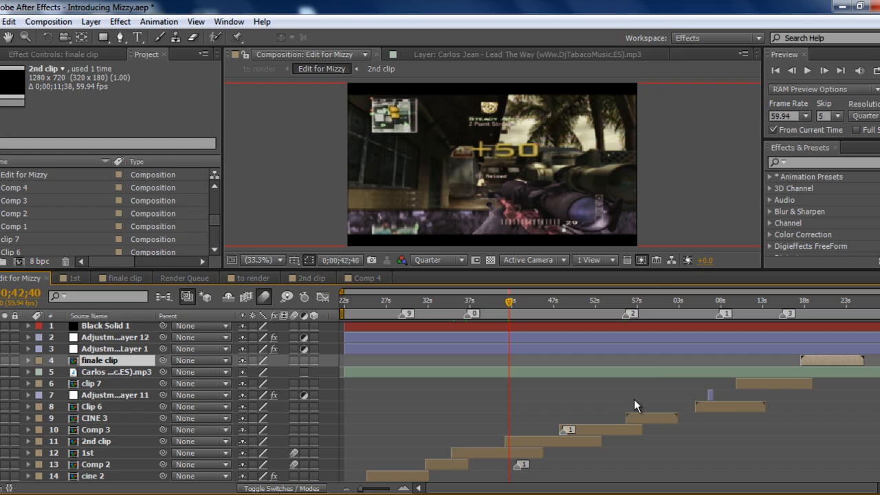
{"action": "left_click_drag", "start_coordinate": [650, 271], "coordinate": [648, 238]}
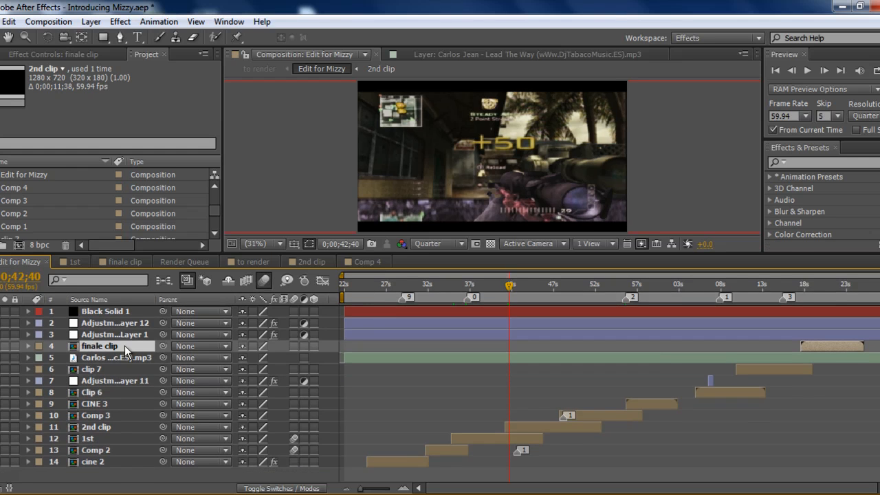
{"action": "double_click", "coordinate": [125, 345]}
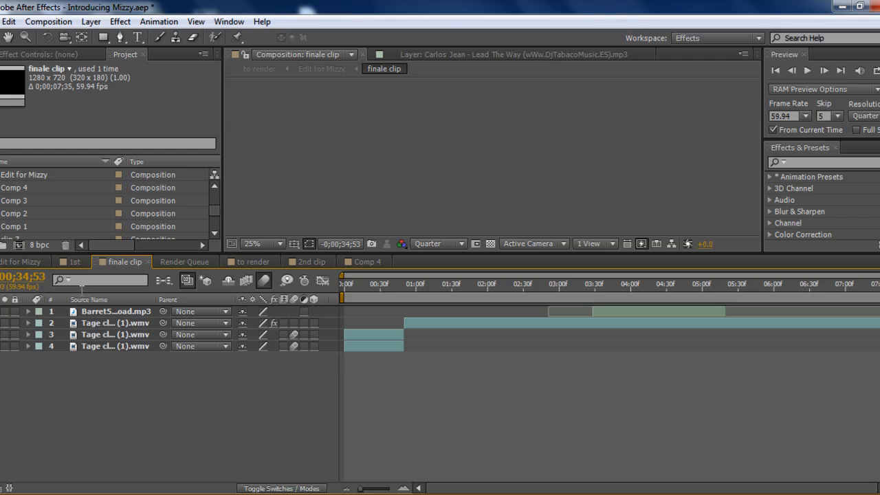
{"action": "left_click", "coordinate": [71, 260]}
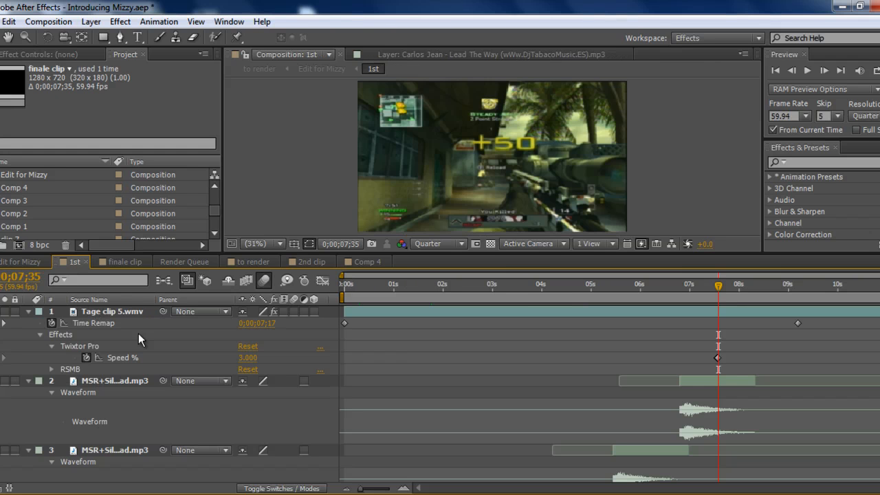
{"action": "left_click", "coordinate": [41, 262]}
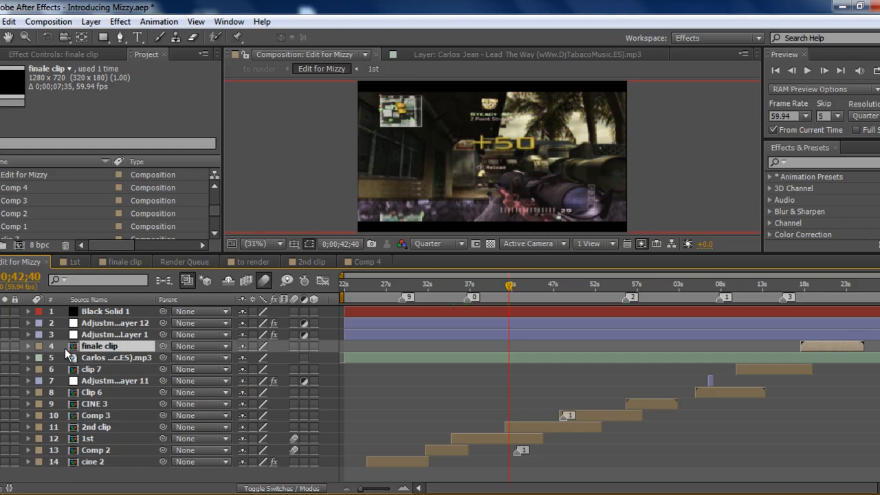
Inspect the masked top layer of 2nd clip and the contents of Comp 3, returning to Edit for Mizzy after each.
{"action": "double_click", "coordinate": [130, 424]}
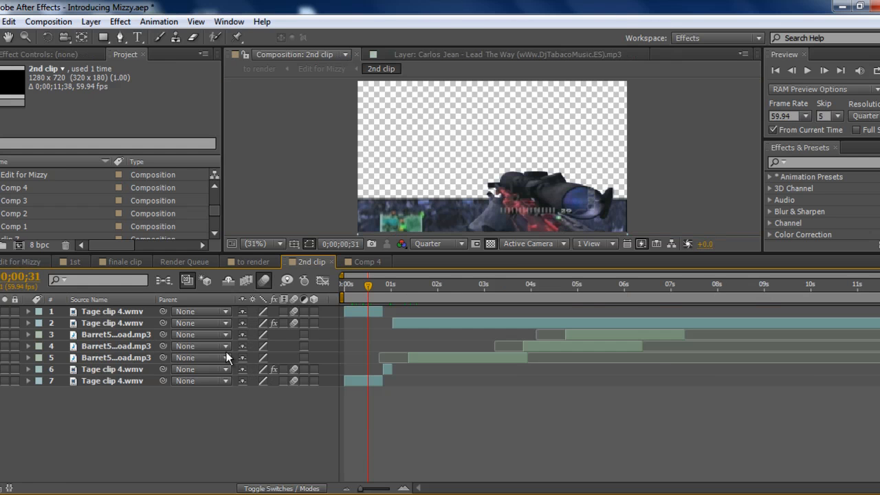
{"action": "left_click", "coordinate": [93, 313]}
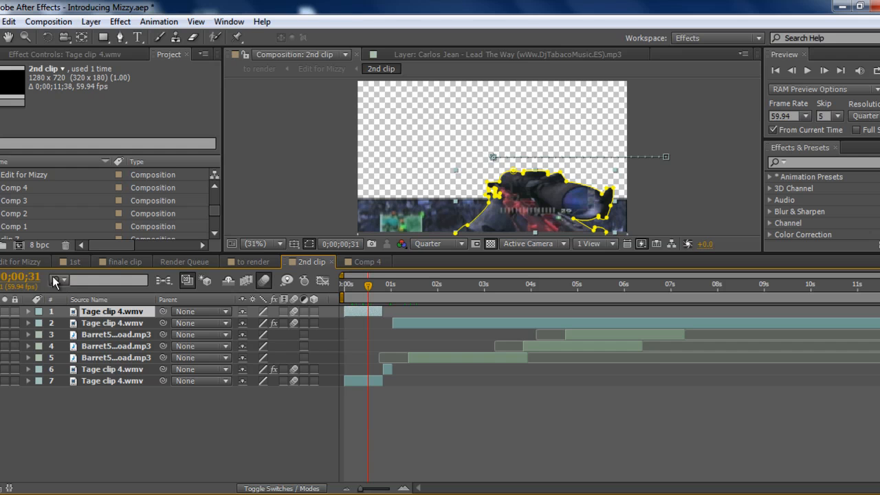
{"action": "left_click", "coordinate": [41, 261]}
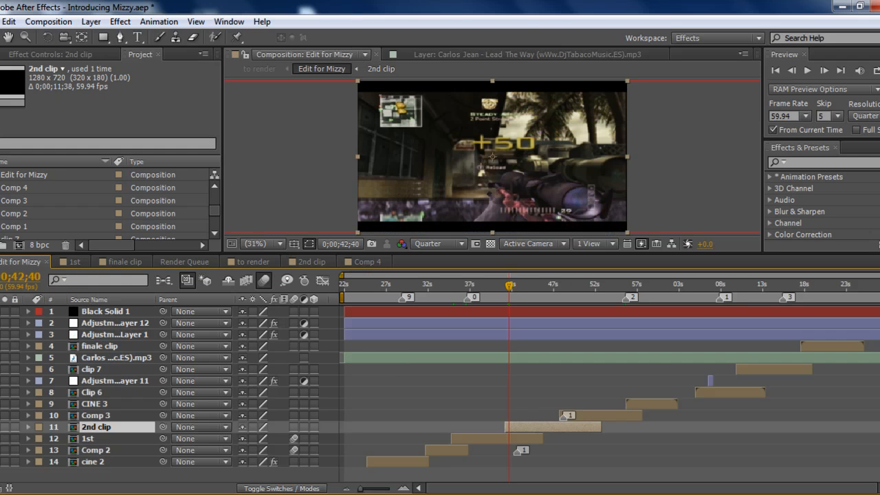
{"action": "double_click", "coordinate": [112, 416]}
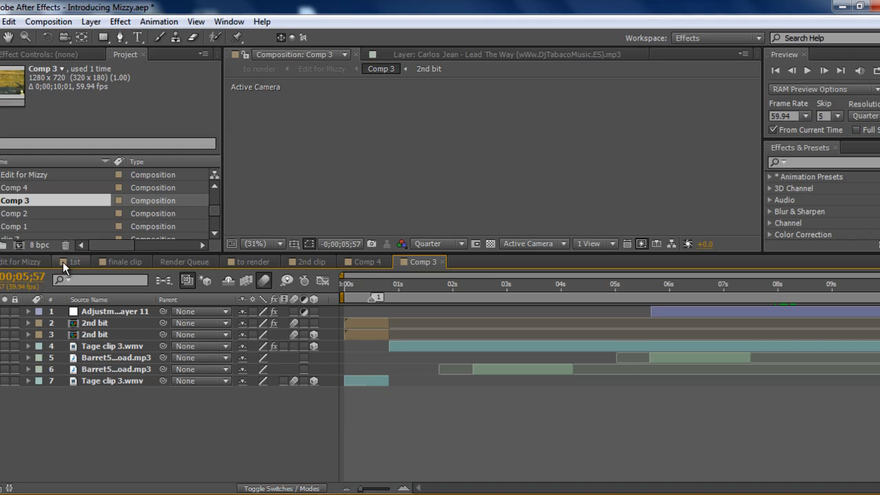
{"action": "left_click", "coordinate": [35, 261]}
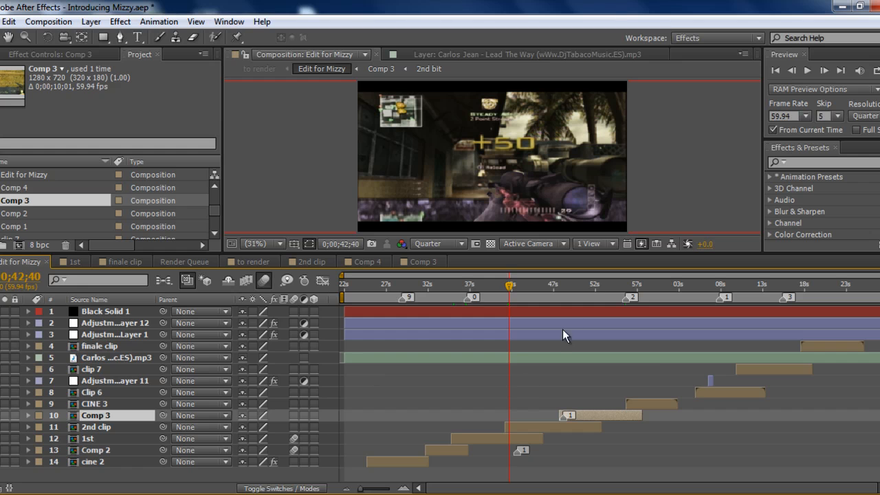
Reveal and select Comp 3's Time Remap keyframes at the layer's start, and move the current time to 0;00;53;32.
{"action": "left_click", "coordinate": [560, 284]}
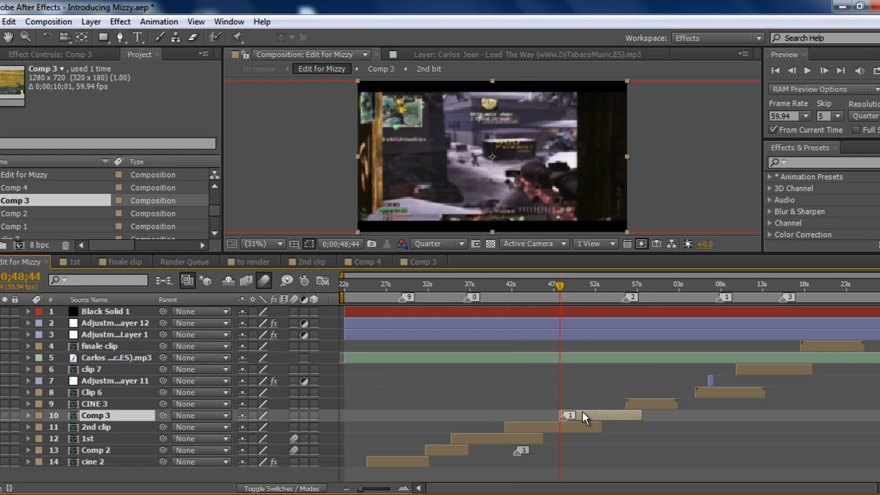
{"action": "key", "text": "u"}
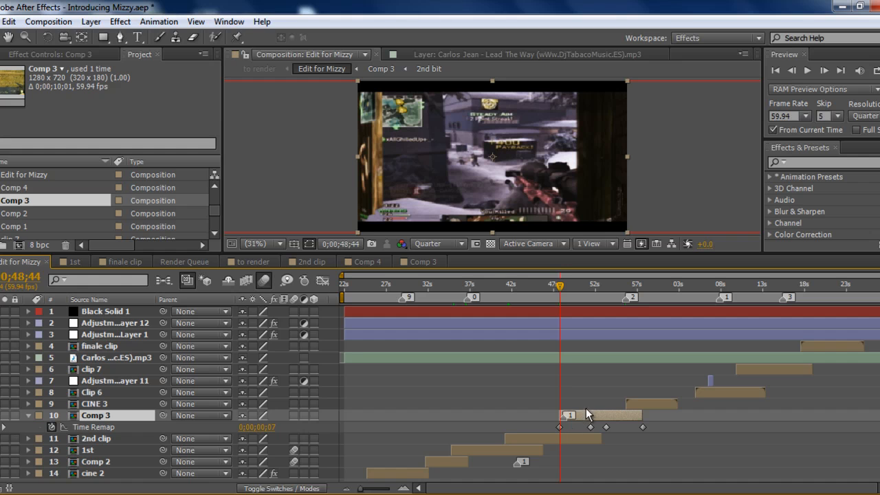
{"action": "left_click", "coordinate": [110, 427]}
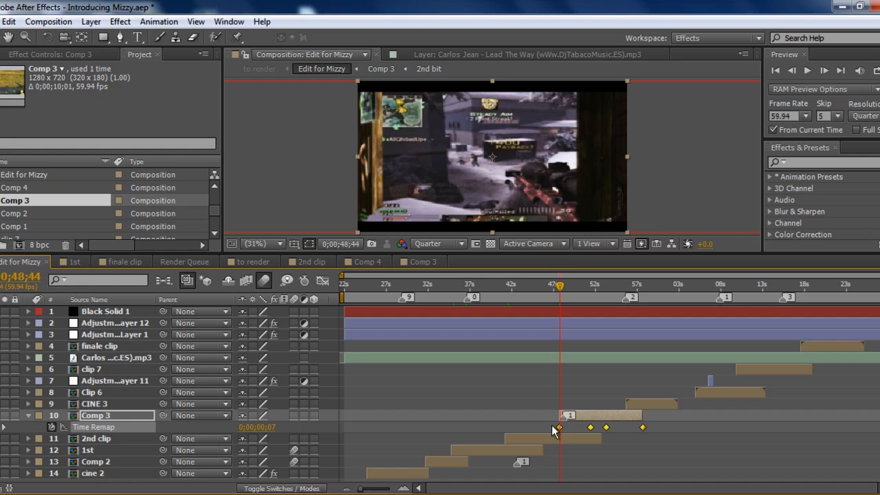
{"action": "left_click", "coordinate": [599, 287]}
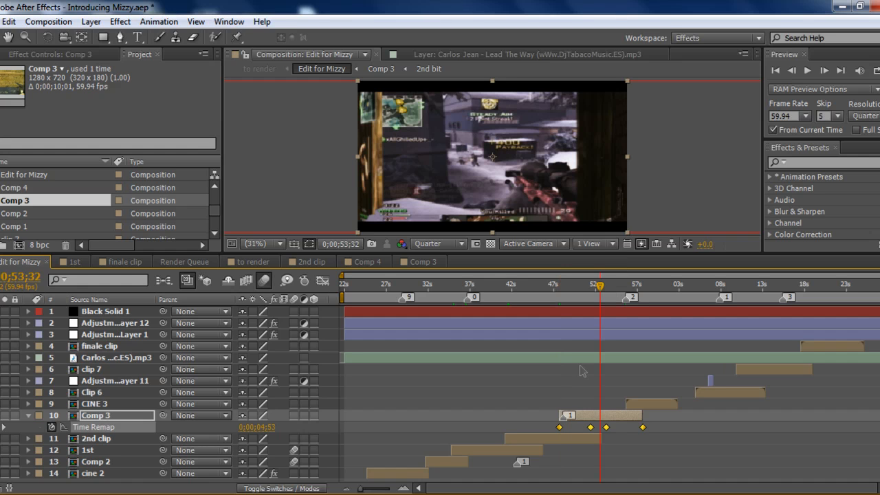